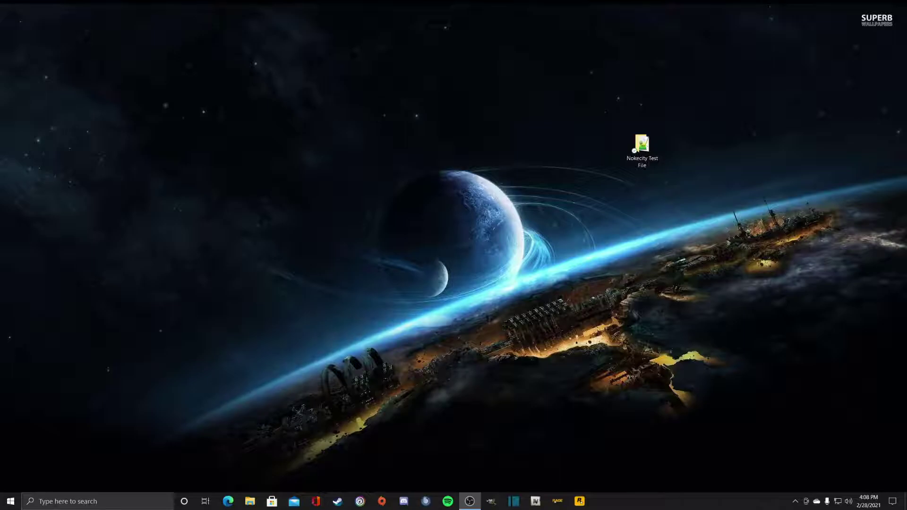
- Move the Nokecity Test File desktop icon to the top-left, then down to its new spot on the left
{"action": "left_click_drag", "start_coordinate": [642, 144], "coordinate": [41, 22]}
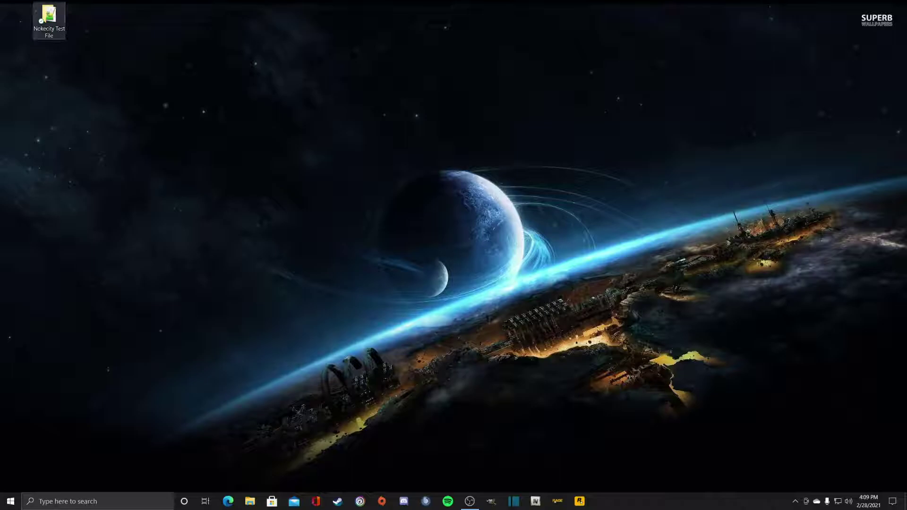
{"action": "left_click_drag", "start_coordinate": [49, 17], "coordinate": [148, 144]}
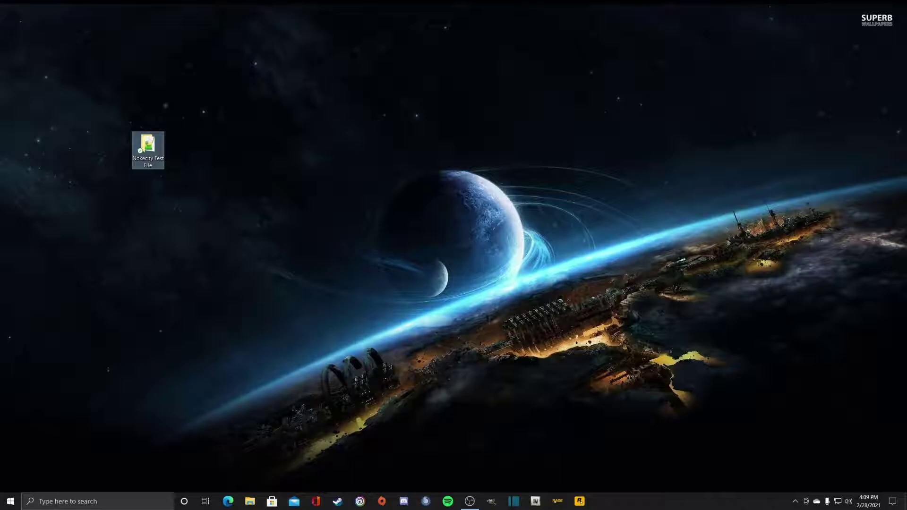
- Open the Nokecity Test File folder, look inside mp_m_freemode_01, and return to the parent folder
{"action": "double_click", "coordinate": [148, 144]}
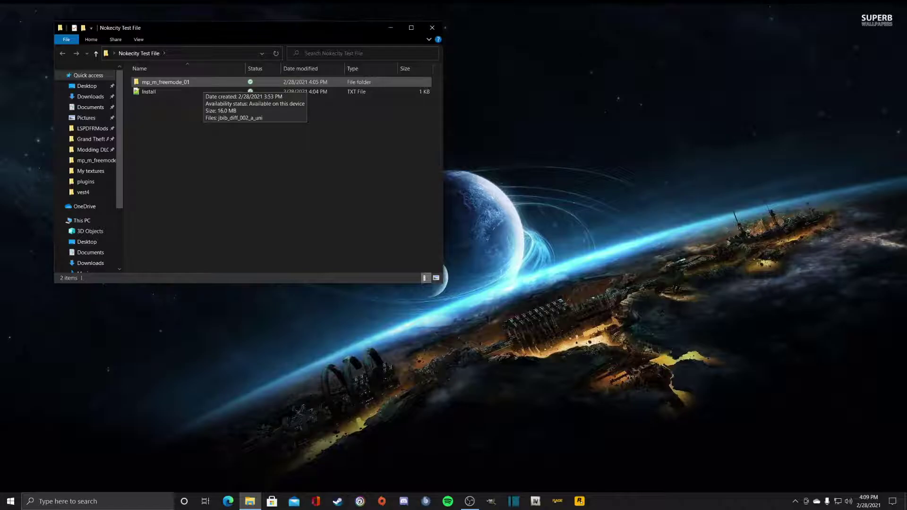
{"action": "double_click", "coordinate": [201, 82]}
{"action": "left_click", "coordinate": [62, 54]}
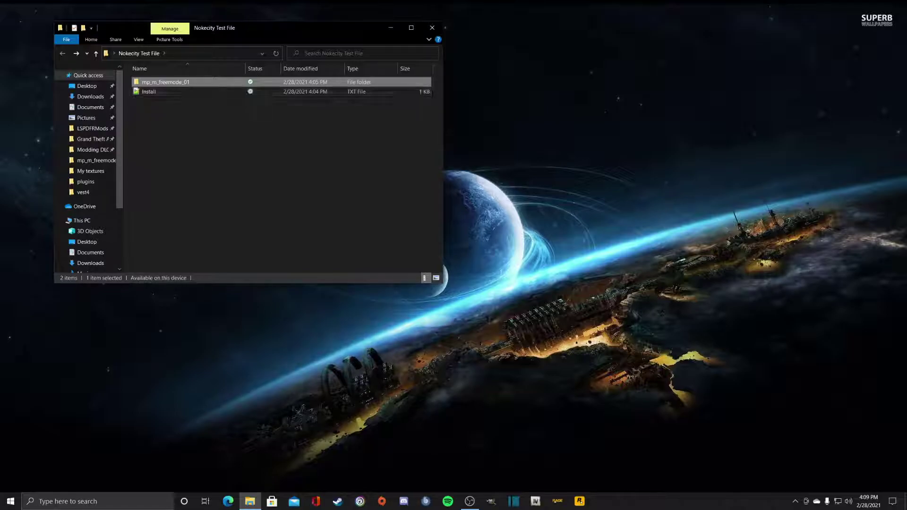
- Open Install.txt in Notepad++, move it to the left of the screen, and launch OpenIV
{"action": "double_click", "coordinate": [149, 91]}
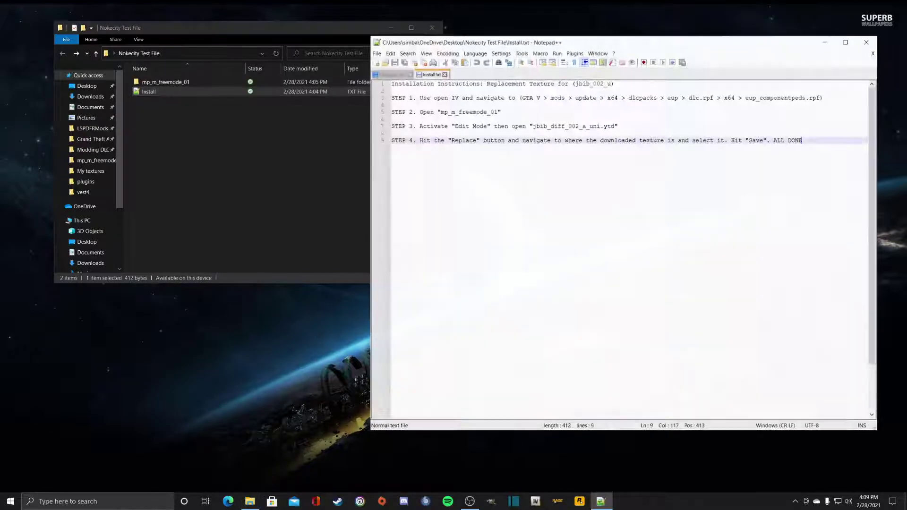
{"action": "left_click_drag", "start_coordinate": [644, 43], "coordinate": [386, 41]}
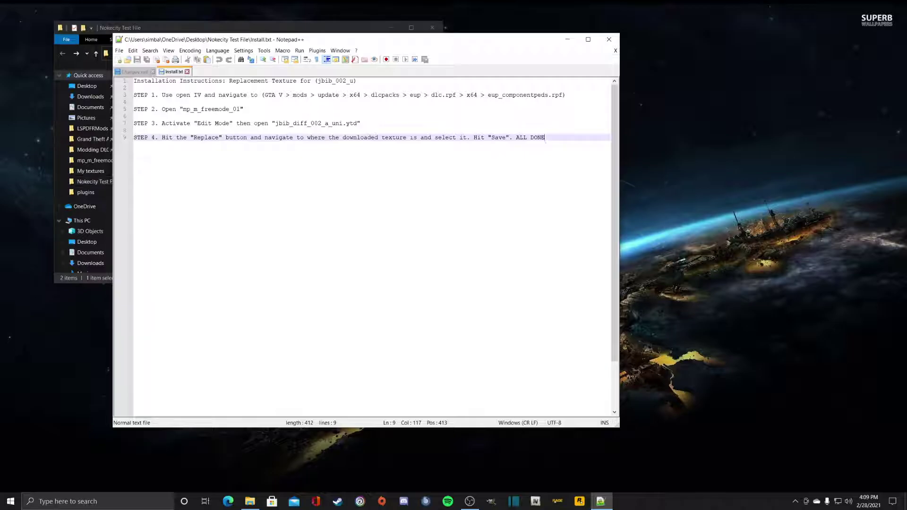
{"action": "left_click_drag", "start_coordinate": [395, 40], "coordinate": [324, 57]}
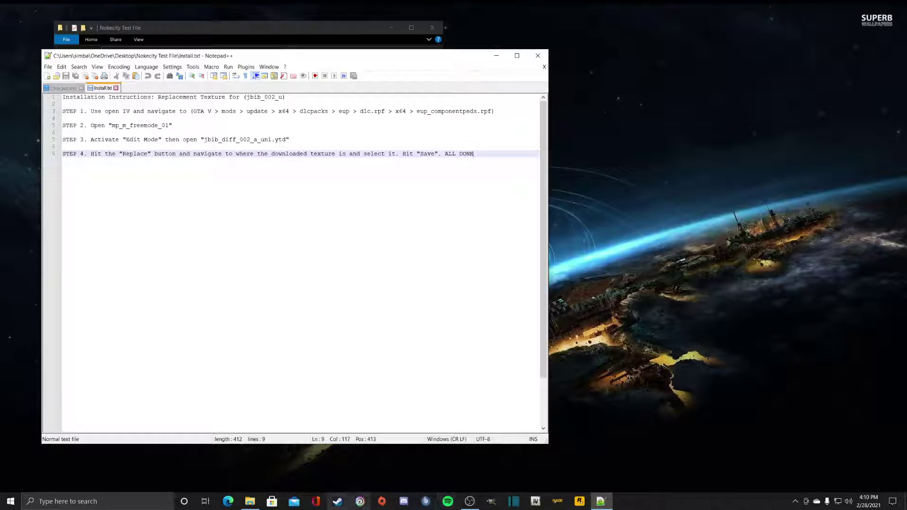
{"action": "left_click", "coordinate": [535, 501]}
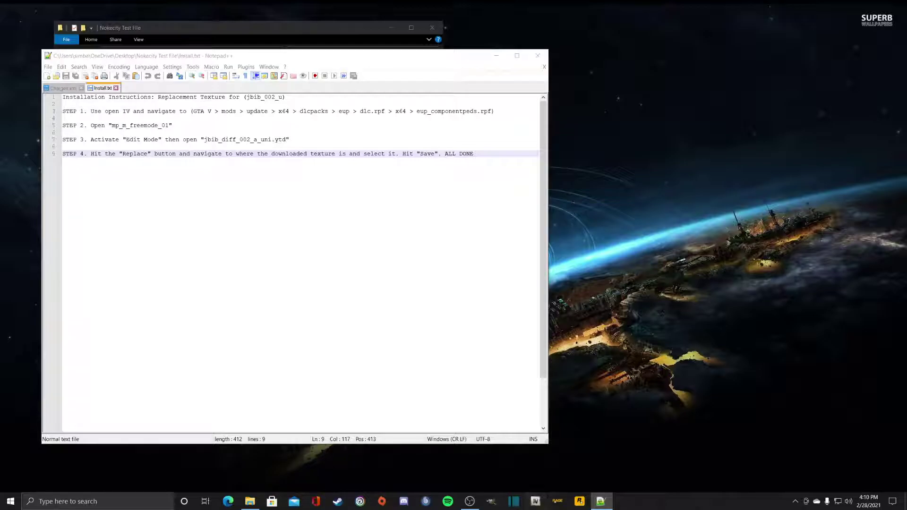
- Load GTA V in OpenIV and browse into mods > update > x64 > dlcpacks
{"action": "left_click", "coordinate": [407, 265]}
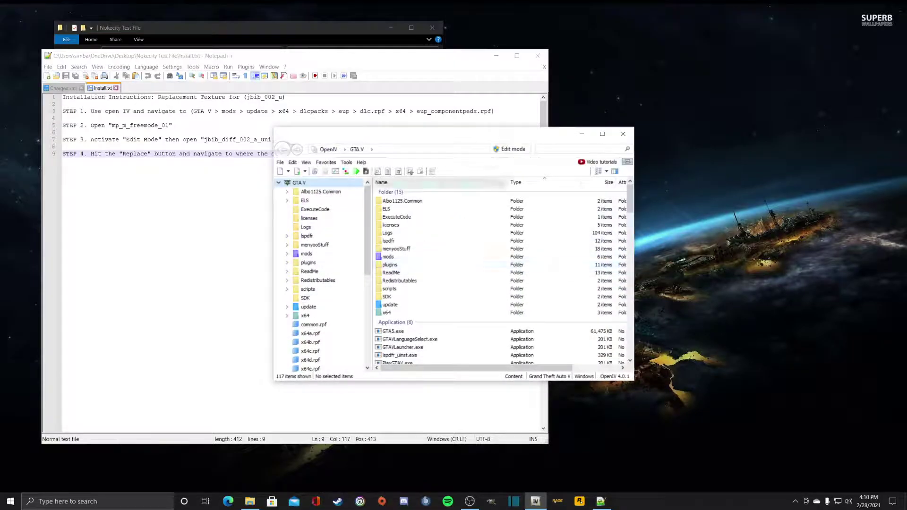
{"action": "left_click_drag", "start_coordinate": [590, 132], "coordinate": [521, 180]}
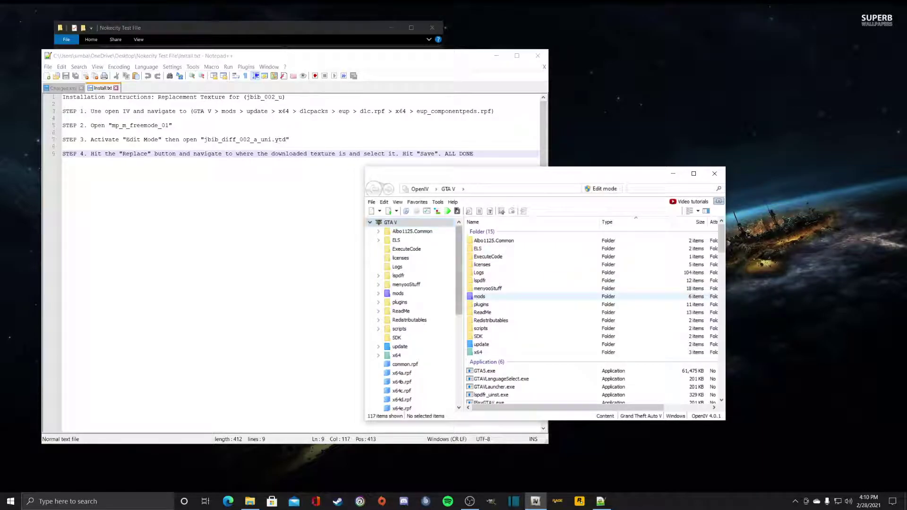
{"action": "double_click", "coordinate": [479, 296]}
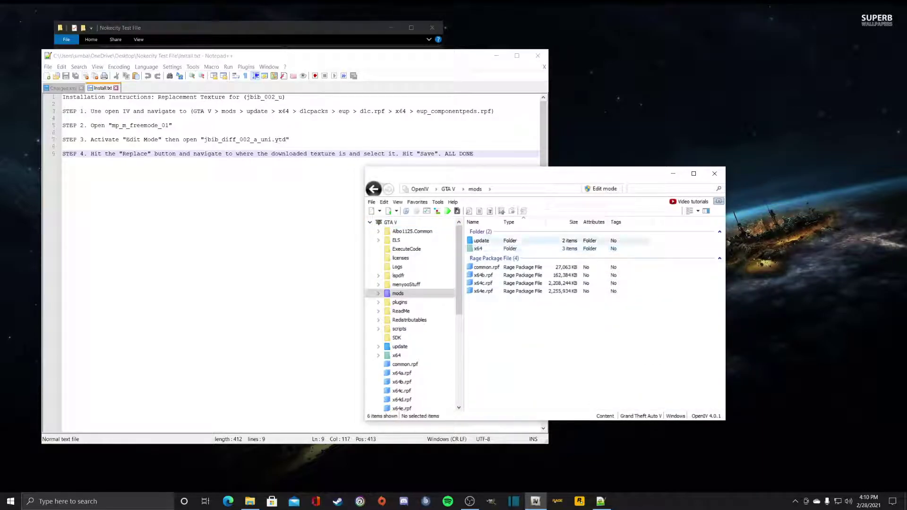
{"action": "double_click", "coordinate": [482, 241]}
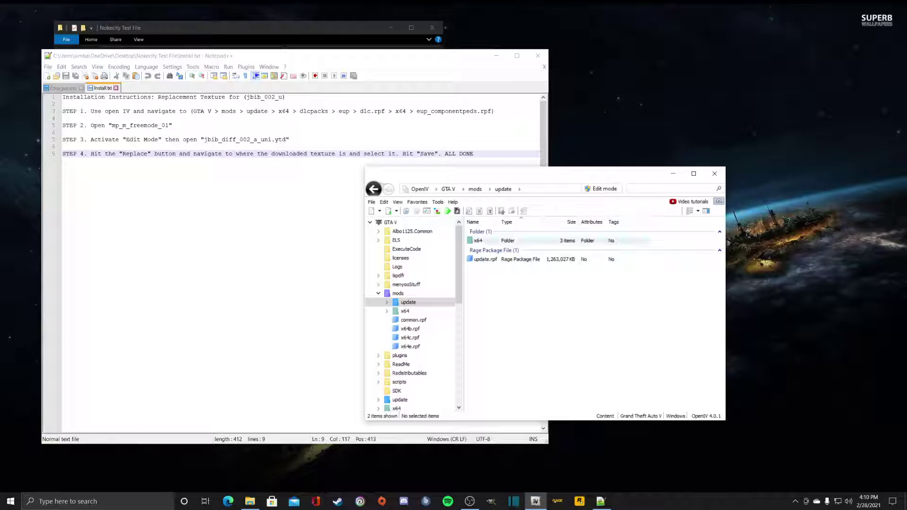
{"action": "double_click", "coordinate": [478, 241]}
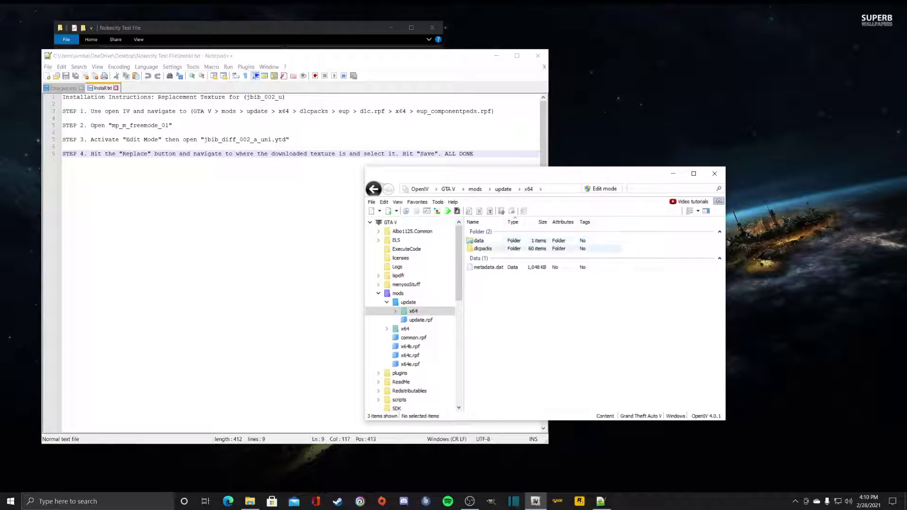
{"action": "double_click", "coordinate": [482, 248]}
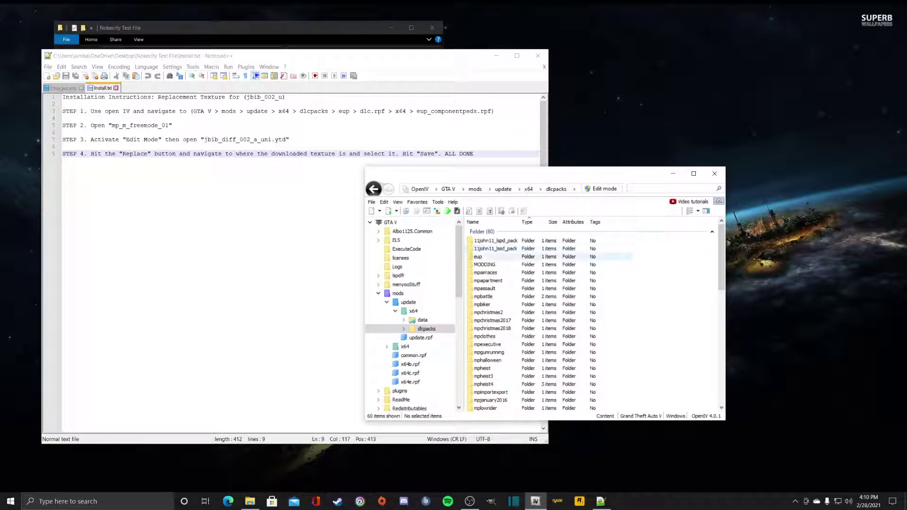
- Open eup > dlc.rpf > x64 > eup_componentpeds.rpf and scroll down to mp_m_freemode_01
{"action": "double_click", "coordinate": [478, 256]}
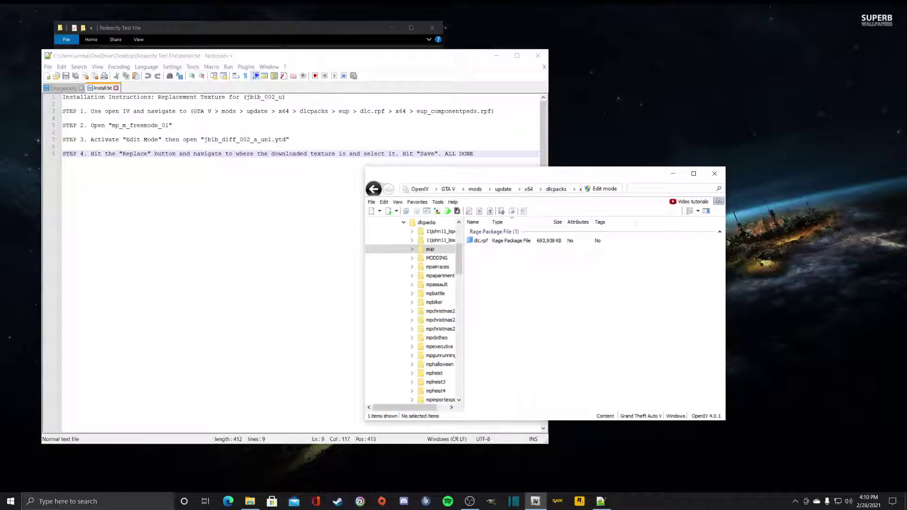
{"action": "double_click", "coordinate": [480, 240]}
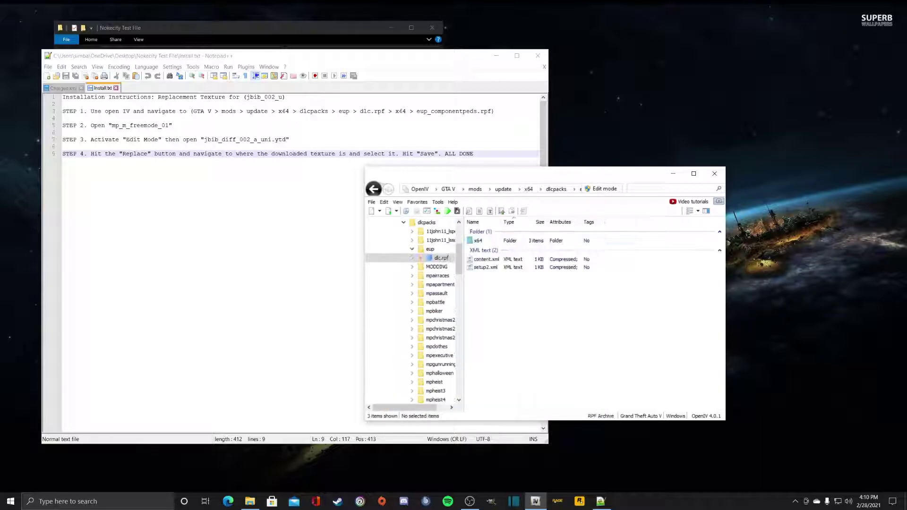
{"action": "double_click", "coordinate": [478, 240]}
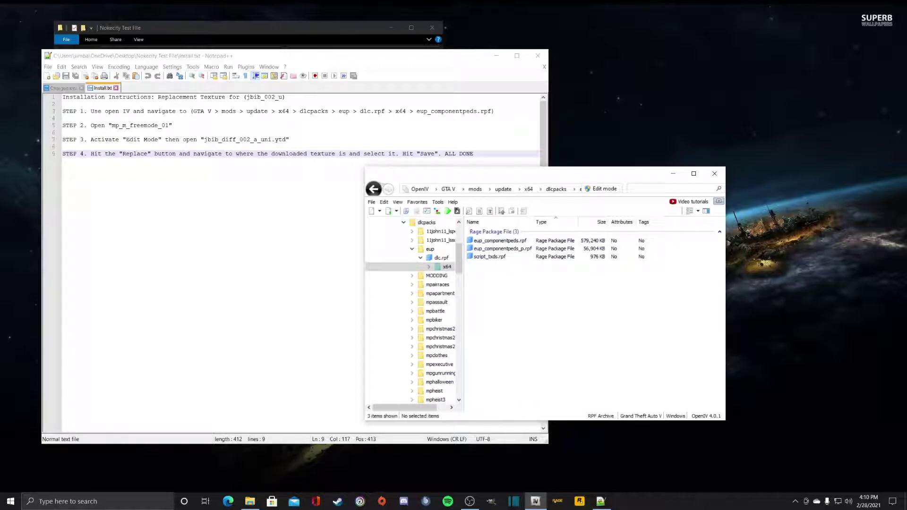
{"action": "double_click", "coordinate": [499, 241]}
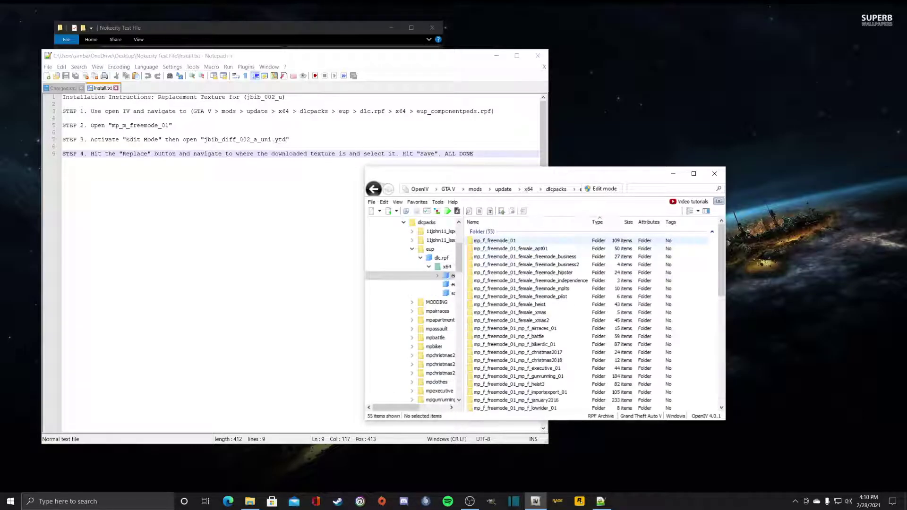
{"action": "left_click_drag", "start_coordinate": [552, 175], "coordinate": [588, 183]}
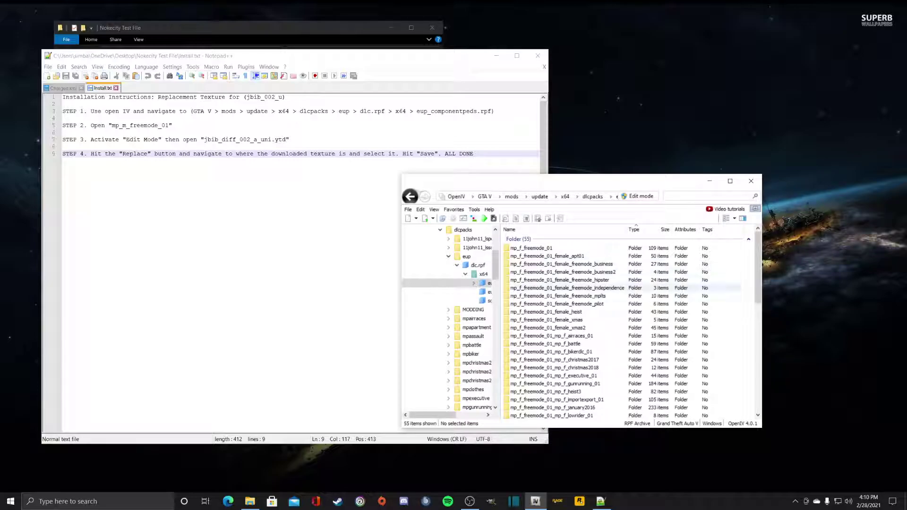
{"action": "scroll", "coordinate": [624, 326], "scroll_direction": "down", "scroll_amount": 7}
{"action": "scroll", "coordinate": [624, 284], "scroll_direction": "down", "scroll_amount": 1}
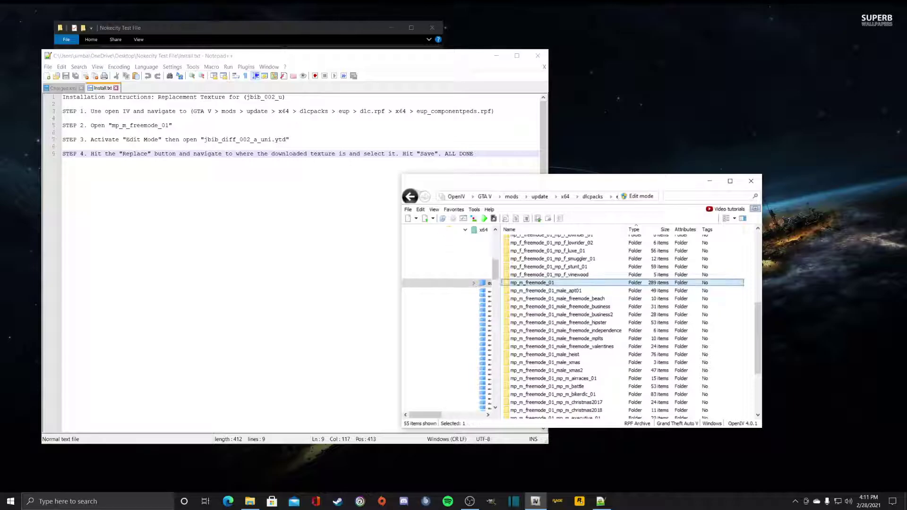
- Open mp_m_freemode_01 and enable Edit mode, accepting the warning
{"action": "double_click", "coordinate": [531, 282]}
{"action": "left_click_drag", "start_coordinate": [568, 188], "coordinate": [576, 187]}
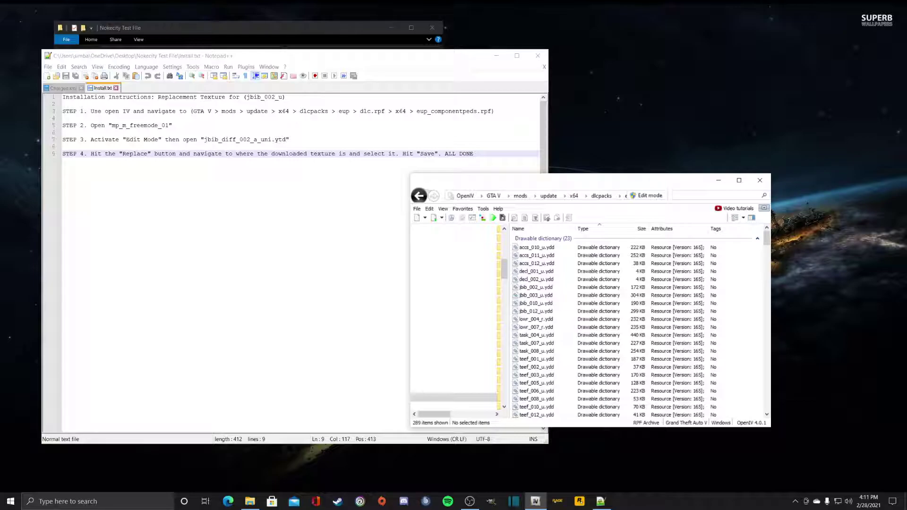
{"action": "left_click", "coordinate": [647, 195]}
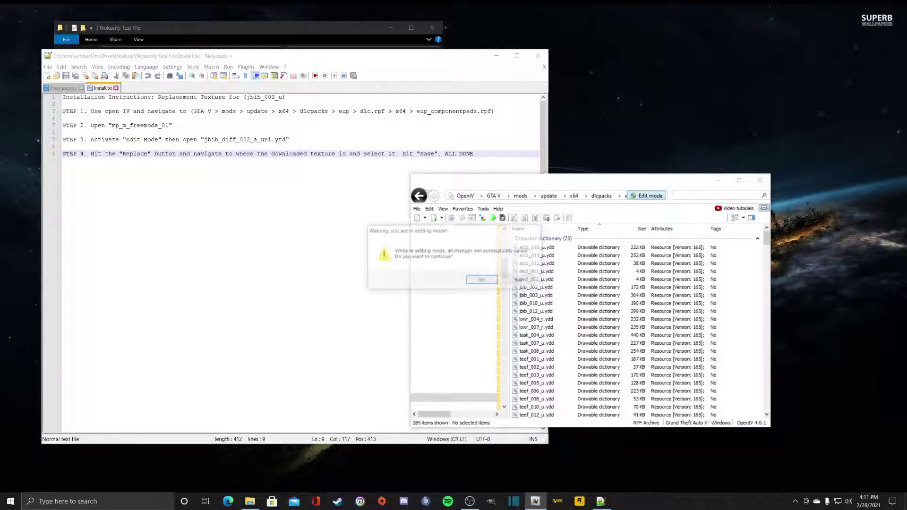
{"action": "key", "text": "Return"}
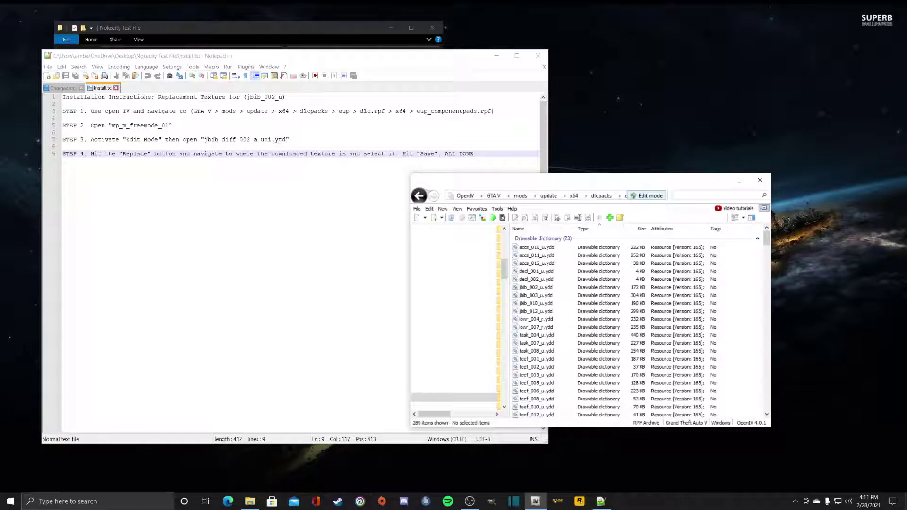
{"action": "scroll", "coordinate": [590, 326], "scroll_direction": "down", "scroll_amount": 15}
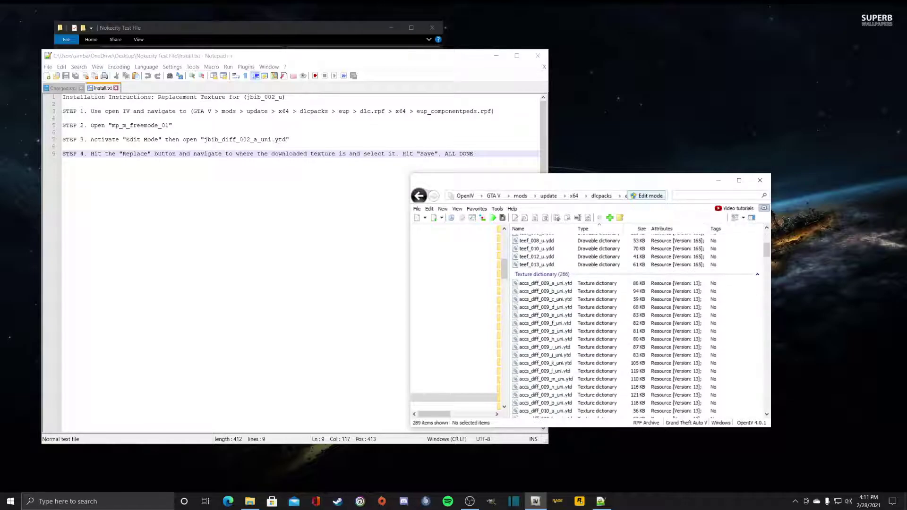
{"action": "scroll", "coordinate": [590, 326], "scroll_direction": "up", "scroll_amount": 15}
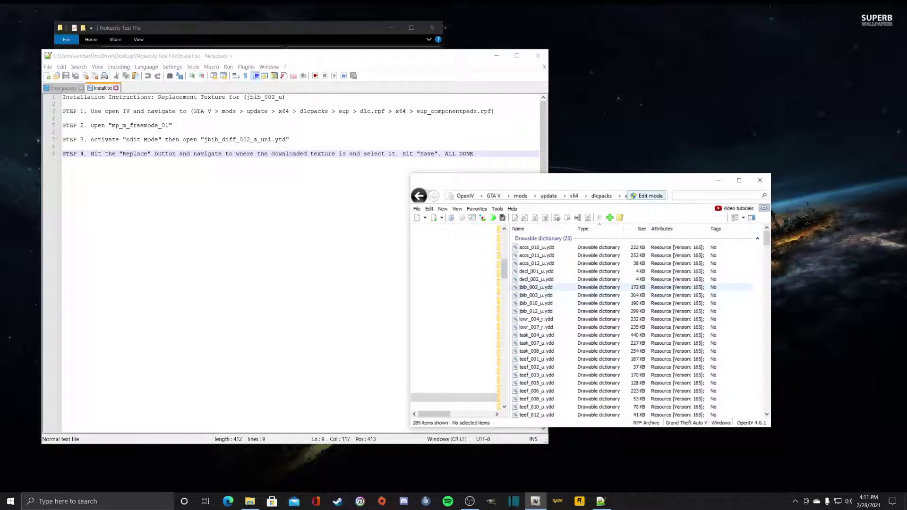
- Preview jbib_002_u.ydd in the Model Viewer and rotate the plain white shirt
{"action": "left_click", "coordinate": [536, 287]}
{"action": "double_click", "coordinate": [535, 287]}
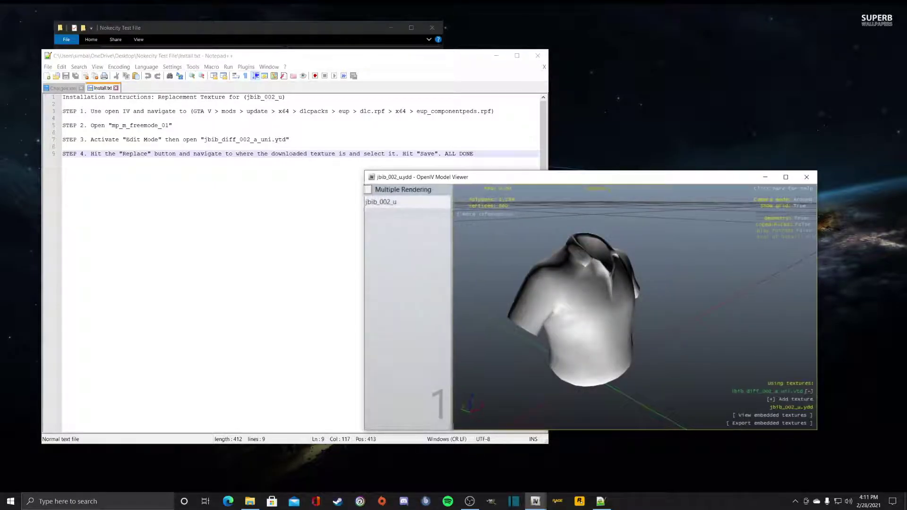
{"action": "mouse_move", "coordinate": [524, 321]}
{"action": "left_mouse_down"}
{"action": "mouse_move", "coordinate": [487, 325]}
{"action": "mouse_move", "coordinate": [521, 324]}
{"action": "left_mouse_up"}
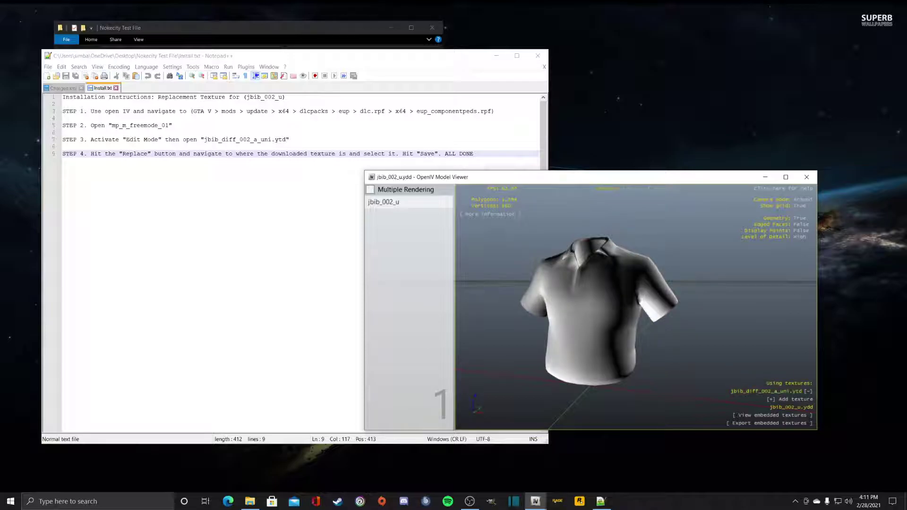
- Close the Model Viewer and scroll the file list to find jbib_diff_002_a_uni.ytd
{"action": "left_click", "coordinate": [806, 177]}
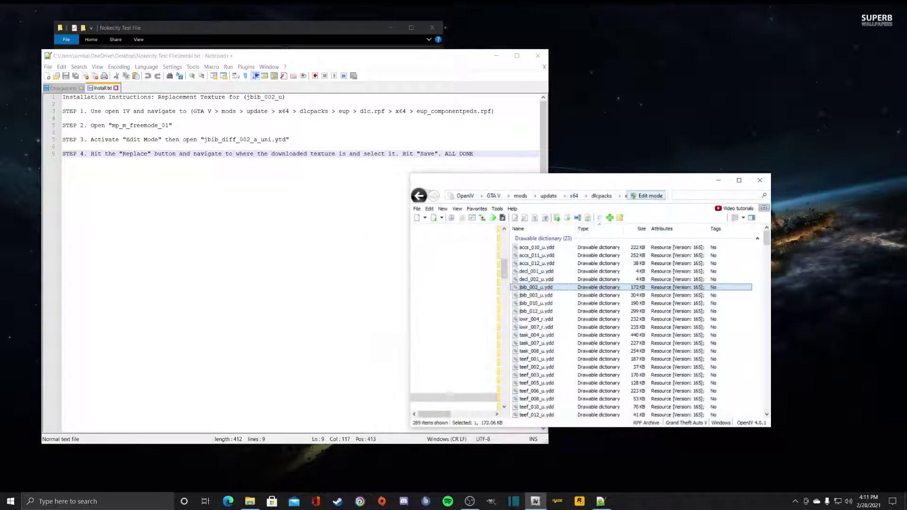
{"action": "scroll", "coordinate": [637, 326], "scroll_direction": "down", "scroll_amount": 12}
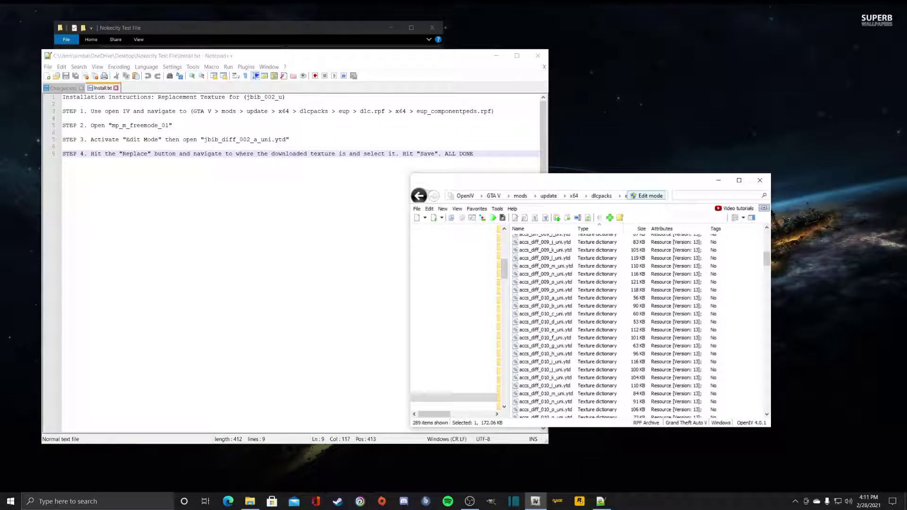
{"action": "scroll", "coordinate": [591, 326], "scroll_direction": "down", "scroll_amount": 18}
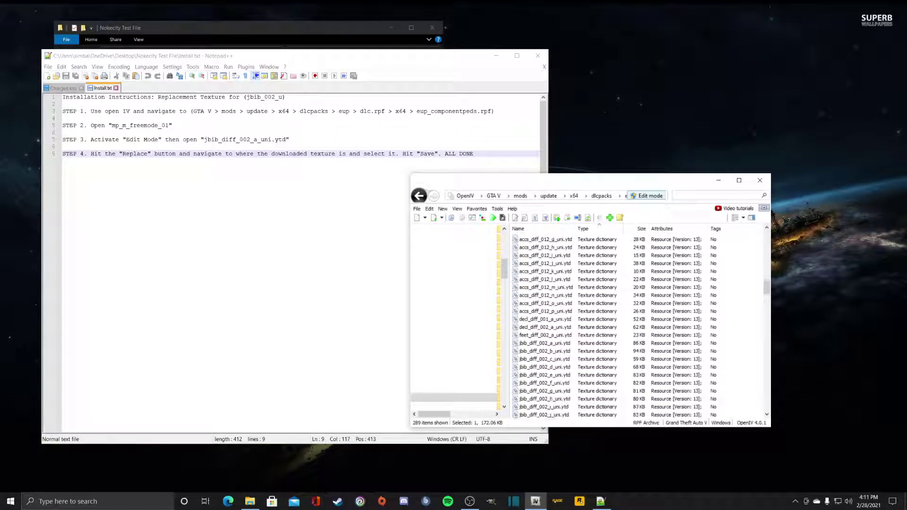
{"action": "scroll", "coordinate": [590, 316], "scroll_direction": "down", "scroll_amount": 9}
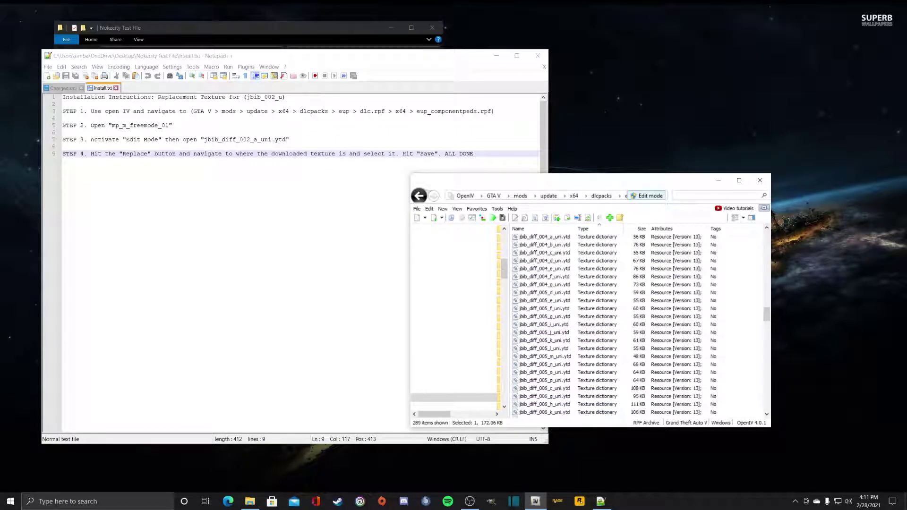
{"action": "scroll", "coordinate": [590, 326], "scroll_direction": "up", "scroll_amount": 5}
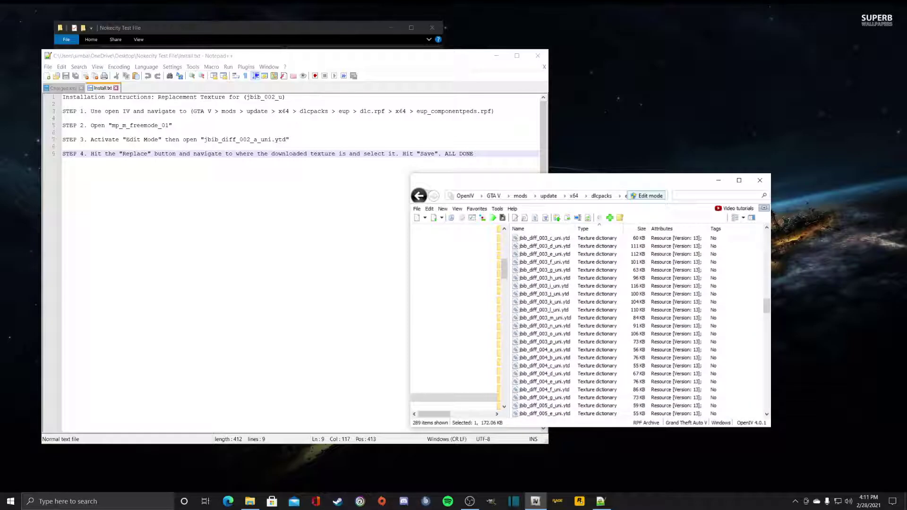
{"action": "scroll", "coordinate": [590, 326], "scroll_direction": "up", "scroll_amount": 1}
{"action": "scroll", "coordinate": [590, 326], "scroll_direction": "up", "scroll_amount": 6}
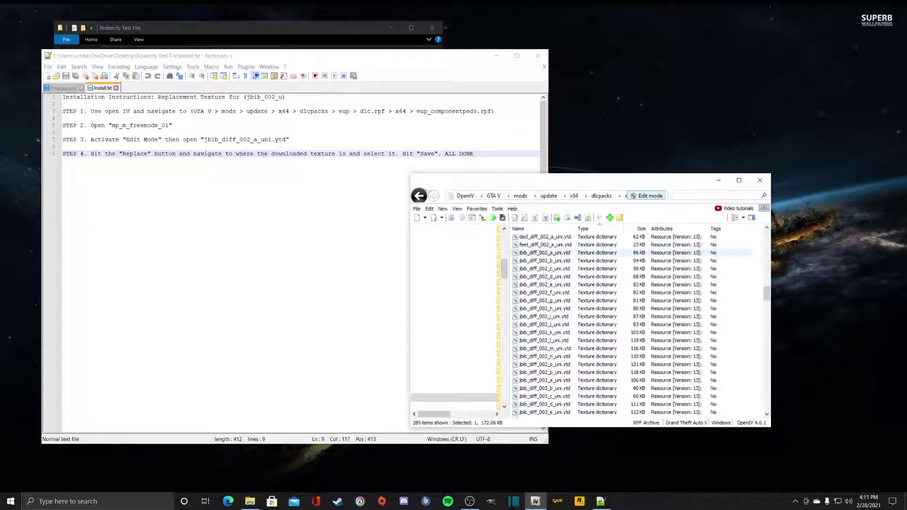
- Open jbib_diff_002_a_uni.ytd in the Texture editor and check the install instructions
{"action": "double_click", "coordinate": [545, 253]}
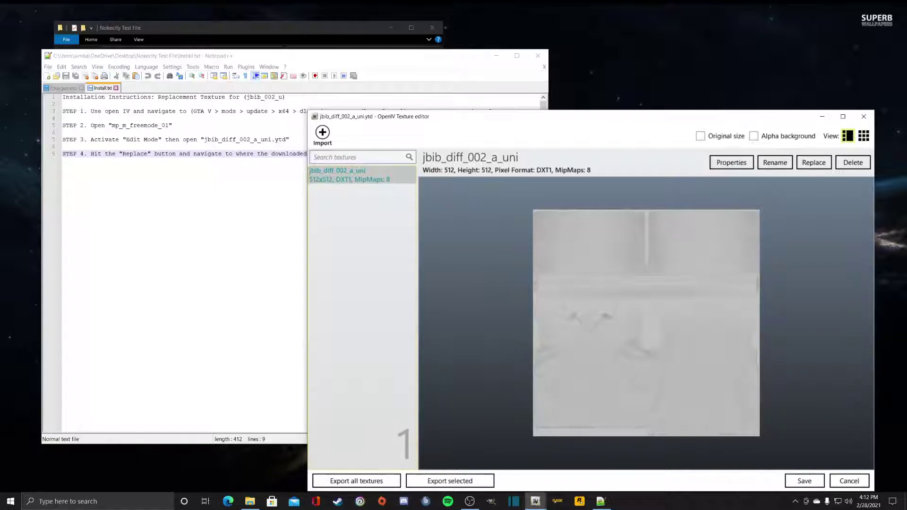
{"action": "key", "text": "alt+Tab"}
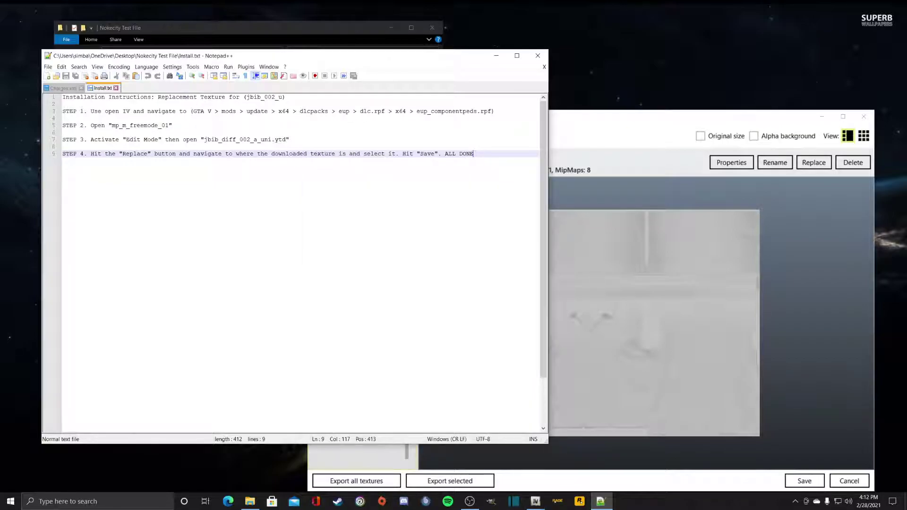
- Replace the texture with the jbib_diff_002_a_uni image from Desktop > Nokecity Test File > mp_m_freemode_01
{"action": "left_click", "coordinate": [814, 163]}
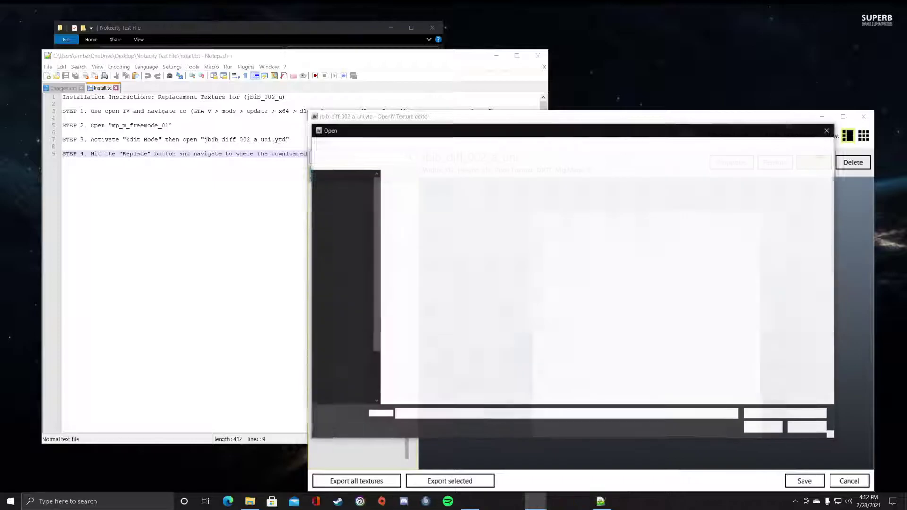
{"action": "key", "text": "alt+Tab"}
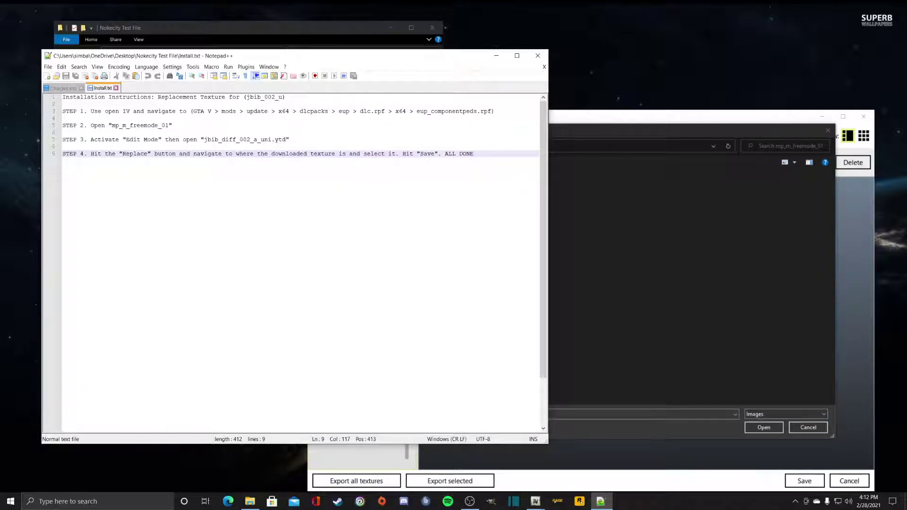
{"action": "key", "text": "alt+Tab"}
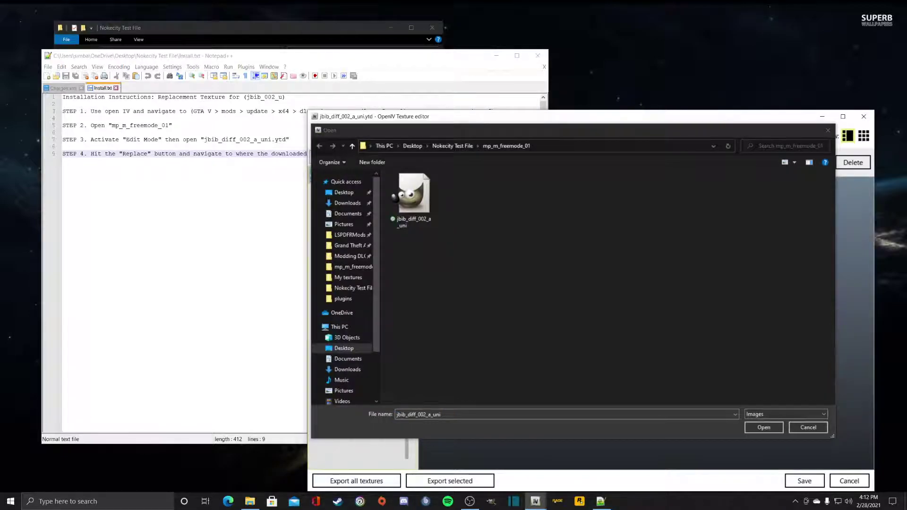
{"action": "left_click", "coordinate": [413, 146]}
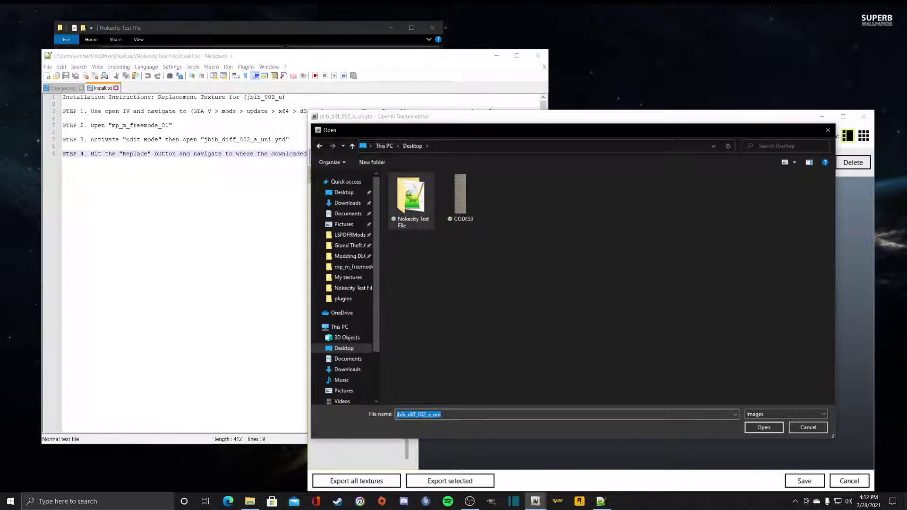
{"action": "double_click", "coordinate": [411, 199]}
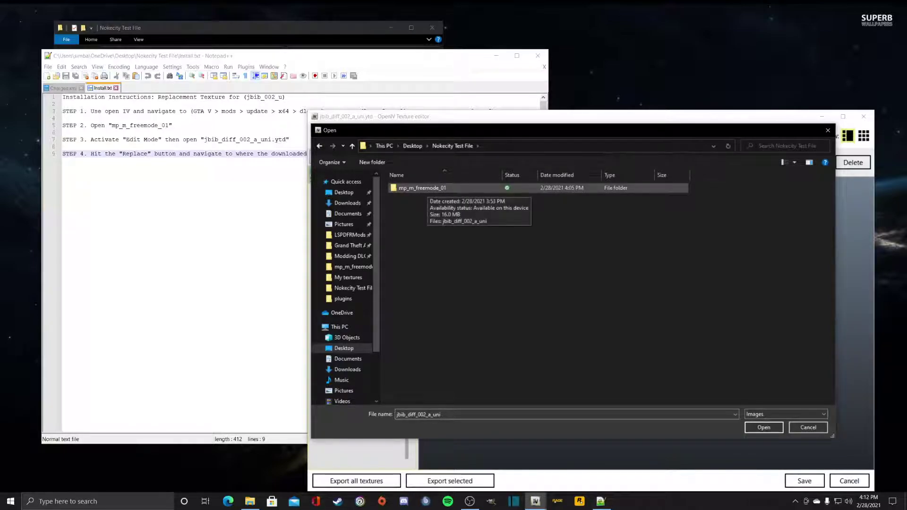
{"action": "double_click", "coordinate": [423, 188]}
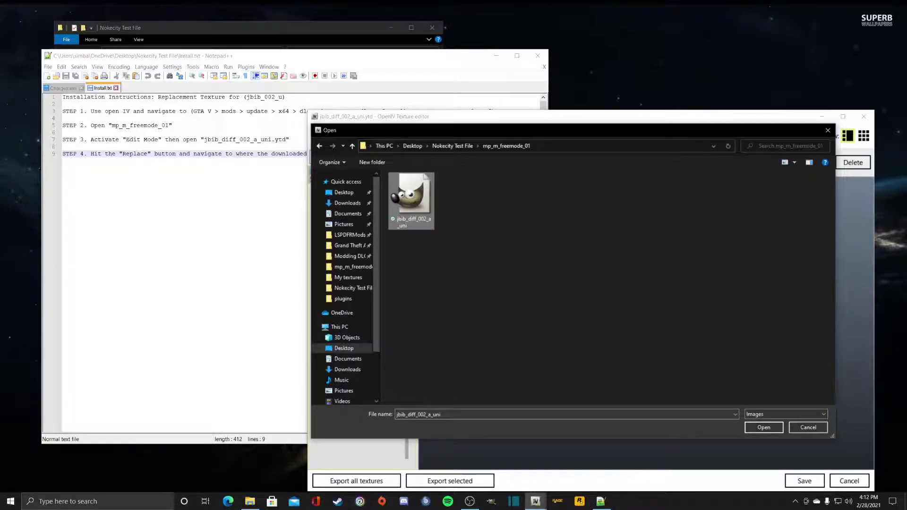
{"action": "left_click", "coordinate": [764, 428]}
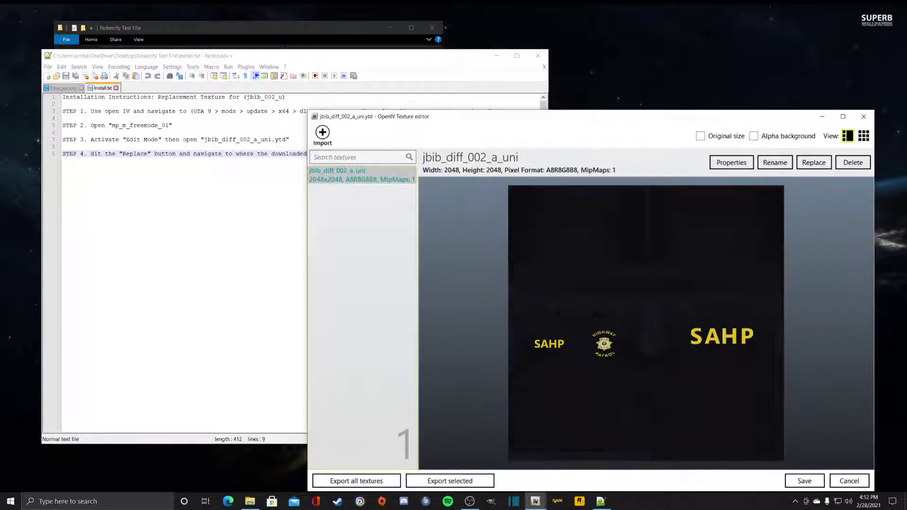
{"action": "key", "text": "alt+Tab"}
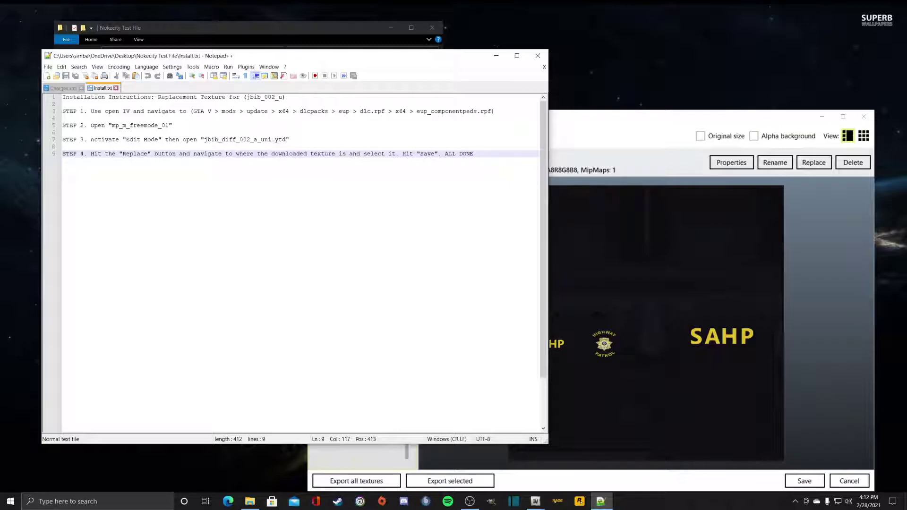
{"action": "key", "text": "alt+Tab"}
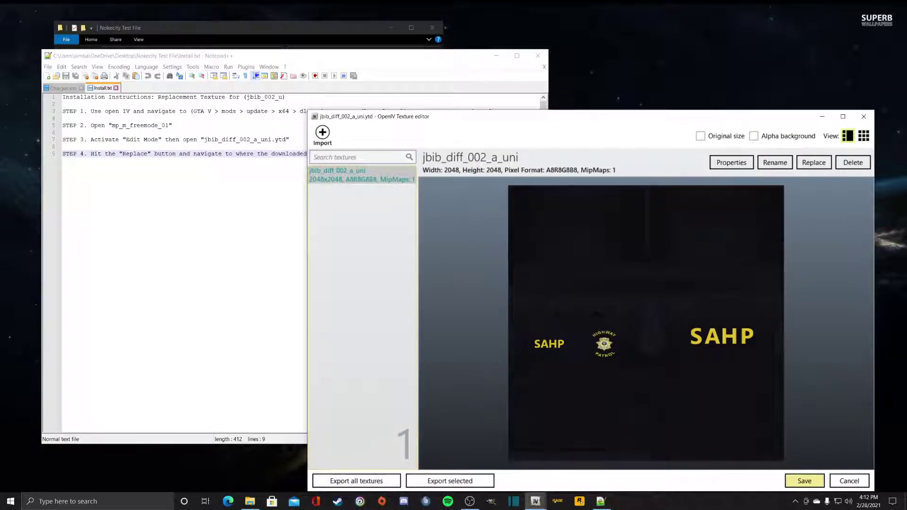
- Save the texture dictionary and preview jbib_002_u.ydd wearing the black SAHP texture
{"action": "left_click", "coordinate": [805, 481]}
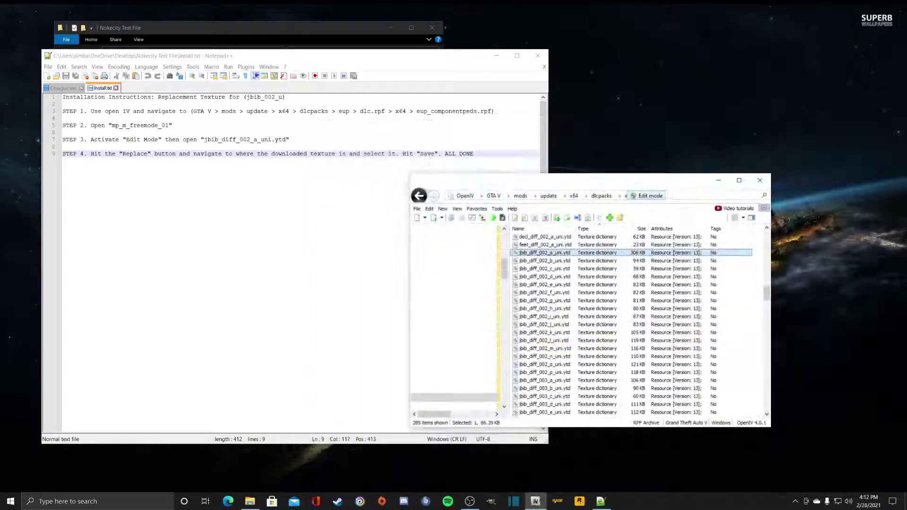
{"action": "scroll", "coordinate": [633, 386], "scroll_direction": "up", "scroll_amount": 20}
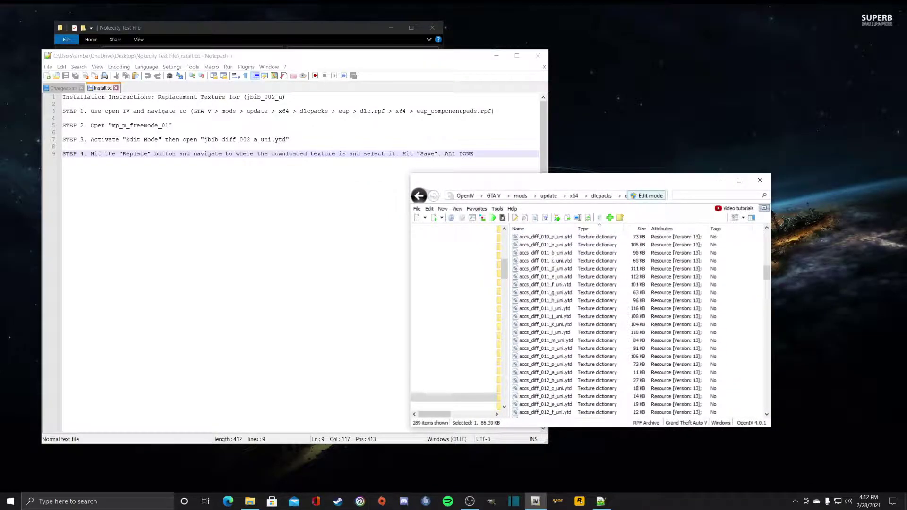
{"action": "scroll", "coordinate": [631, 326], "scroll_direction": "up", "scroll_amount": 7}
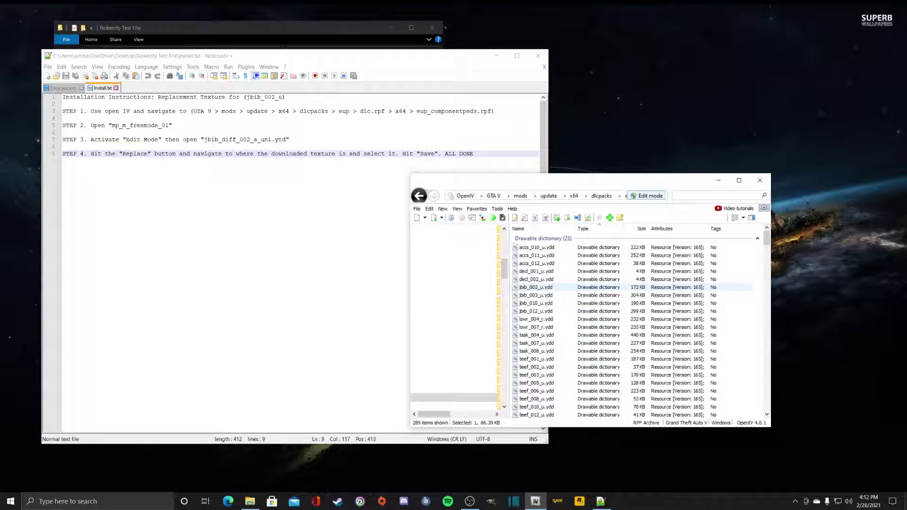
{"action": "double_click", "coordinate": [536, 288]}
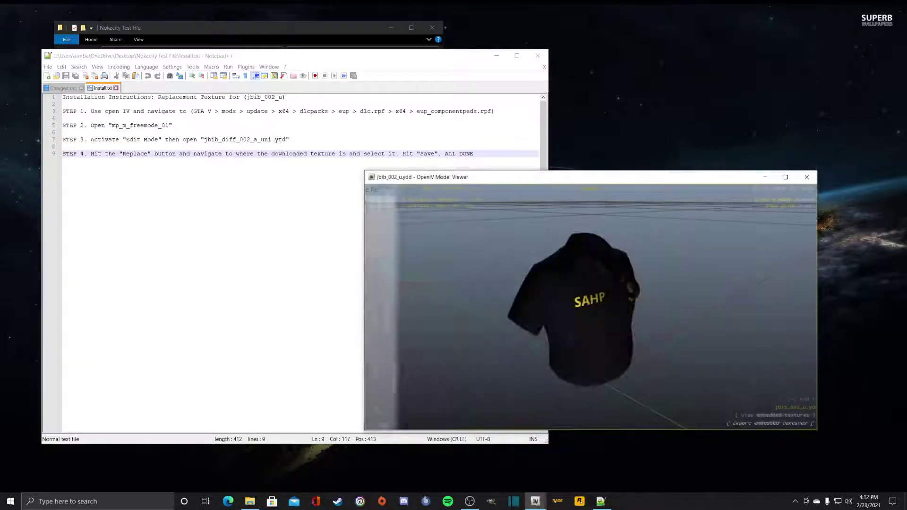
- Orbit the jbib_002_u shirt to view the back of the black SAHP texture
{"action": "left_click_drag", "start_coordinate": [635, 309], "coordinate": [510, 288]}
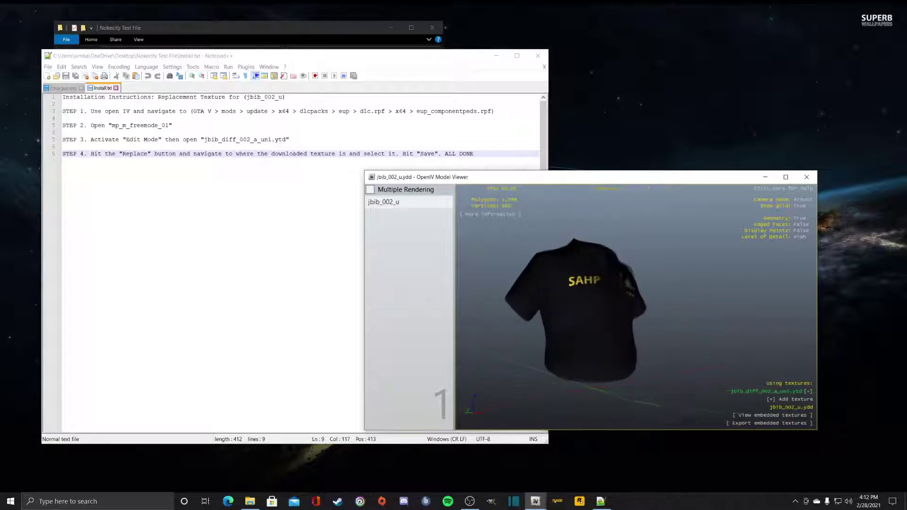